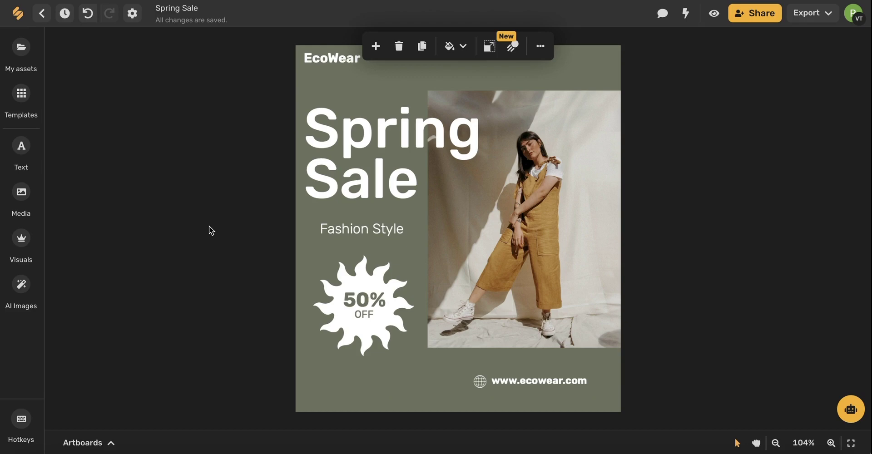
Confirm the poster group's layer name is TEXT and review its DISCOUNT, Group and Image layers.
click(543, 46)
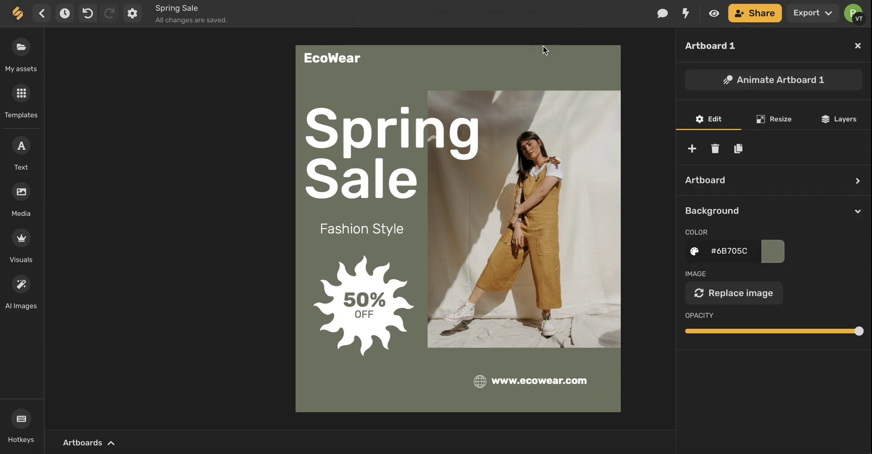
click(537, 224)
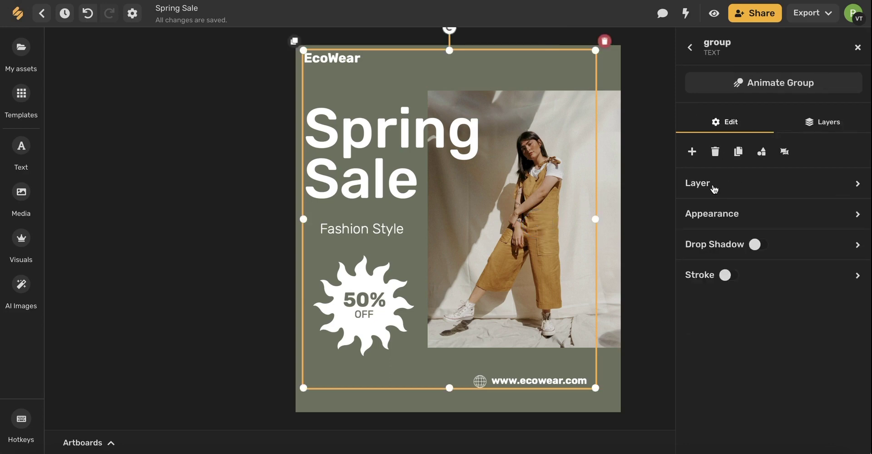
click(795, 190)
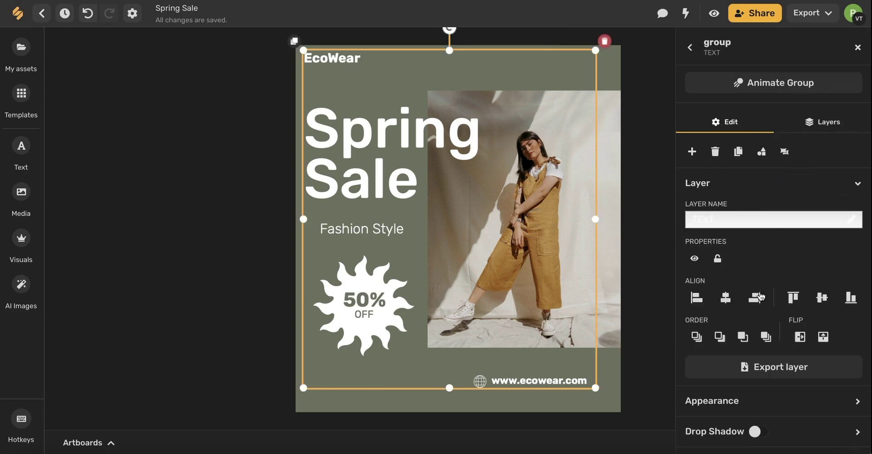
click(734, 226)
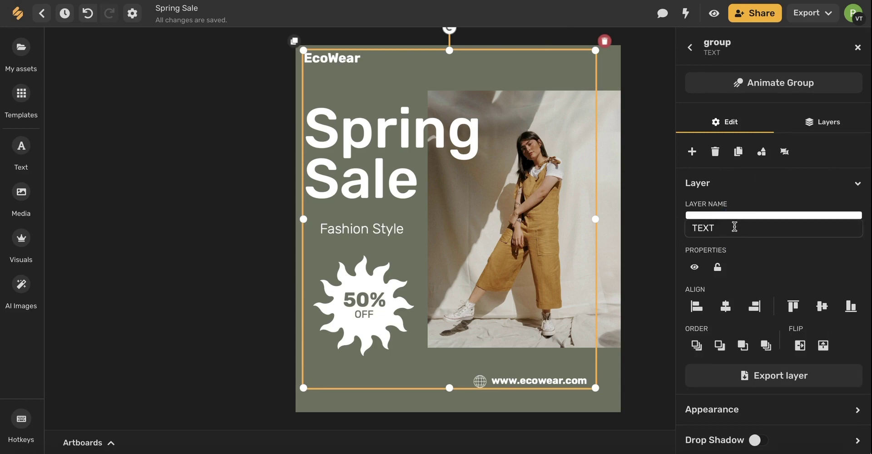
click(750, 245)
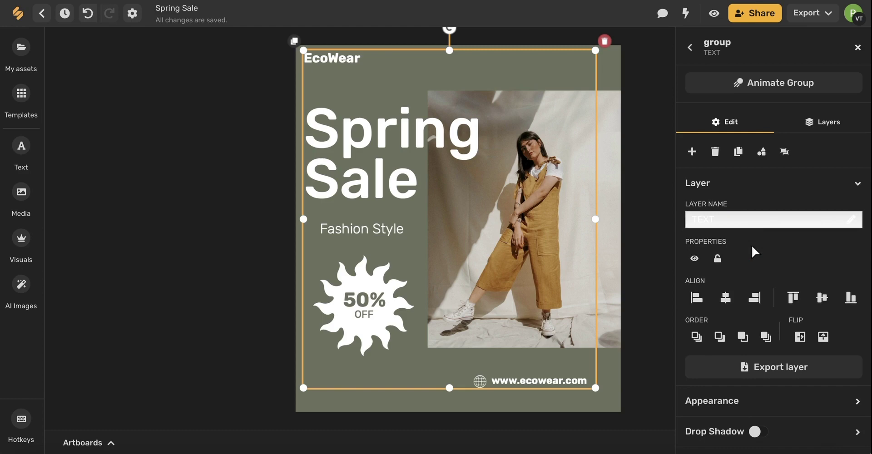
click(822, 123)
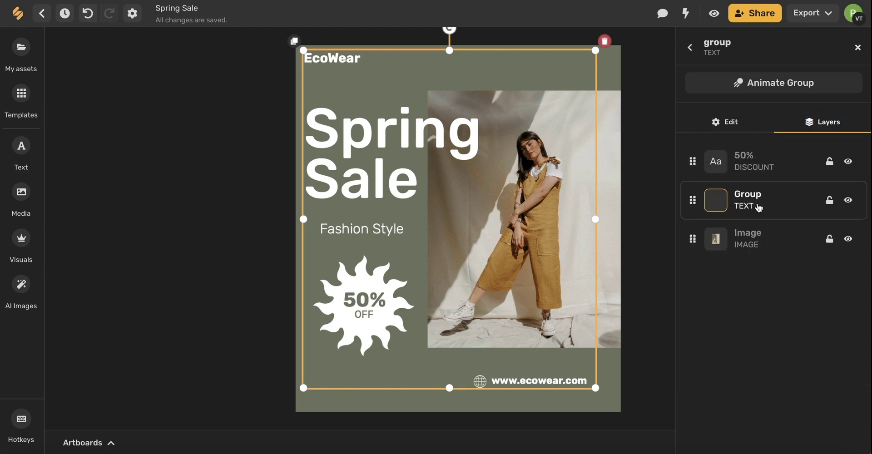
Download the bulk-artborad-creation-example.csv template from Bulk Artboard Creation.
click(119, 221)
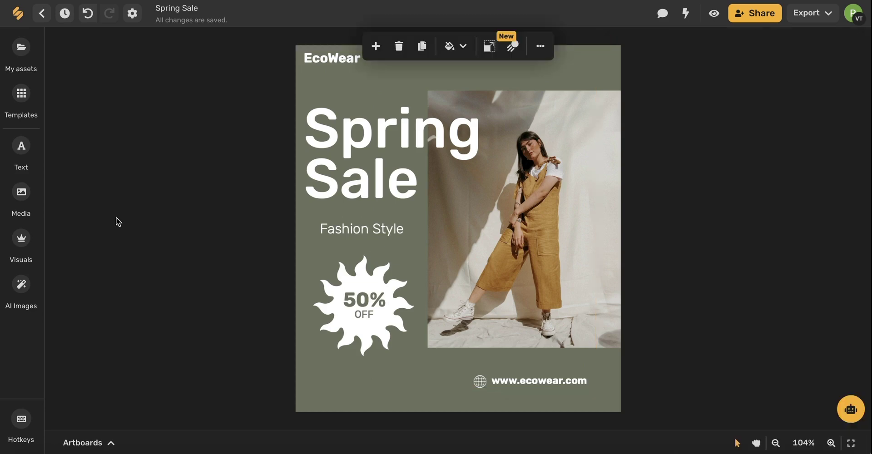
click(133, 20)
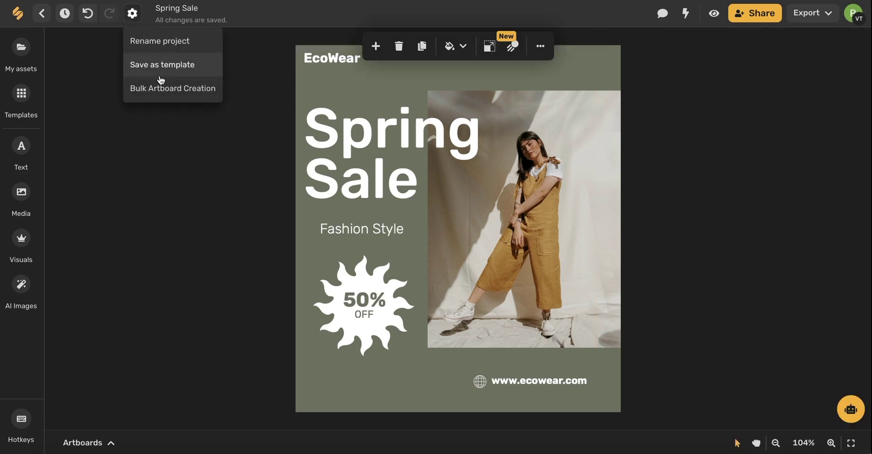
click(160, 92)
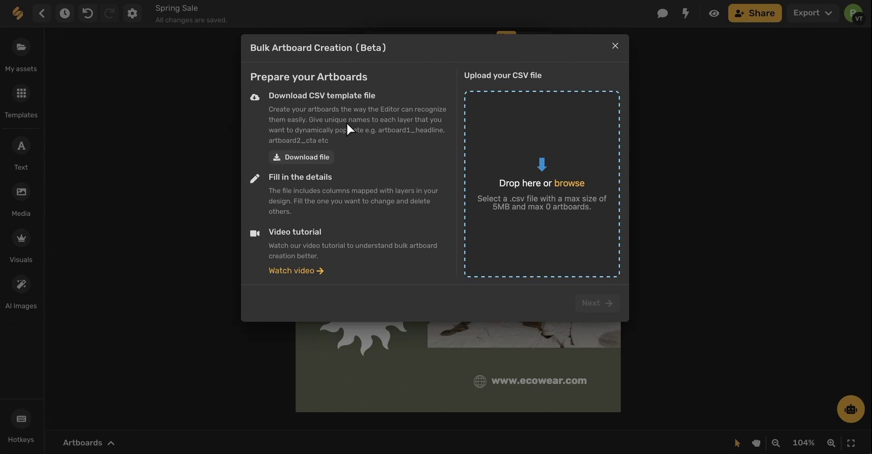
click(300, 155)
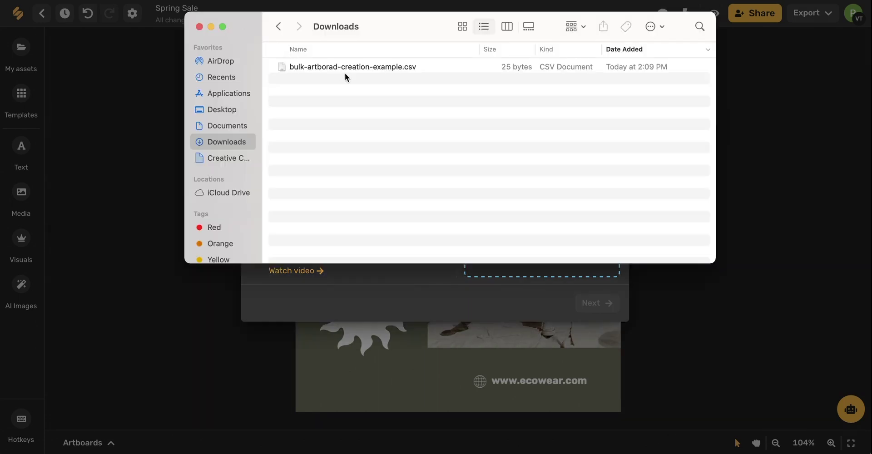
Open bulk-artborad-creation-example.csv in TextEdit and select its DISCOUNT, TEXT, IMAGE header line.
click(383, 69)
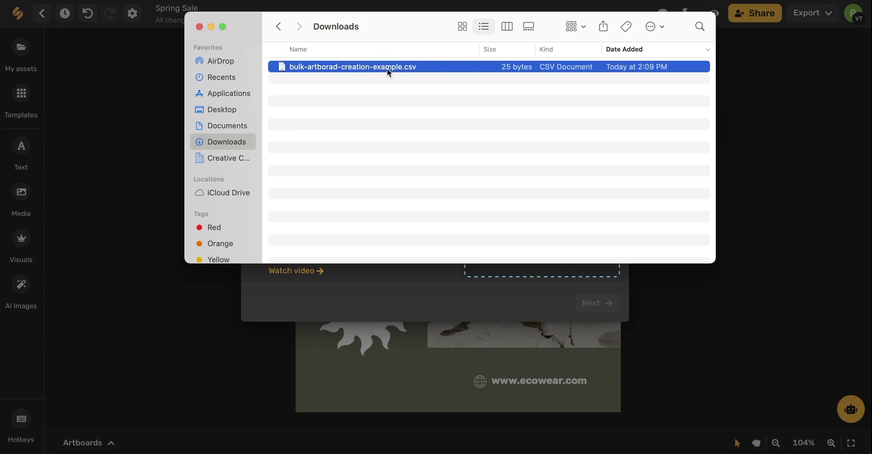
right_click(387, 68)
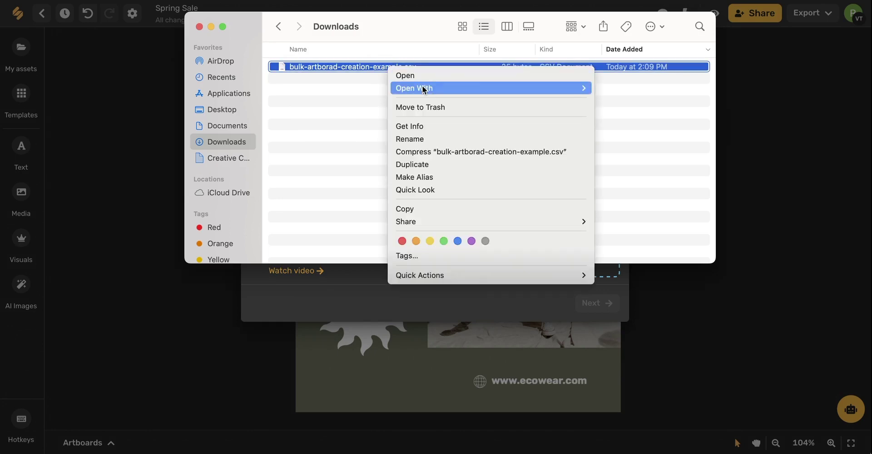
mouse_move(574, 89)
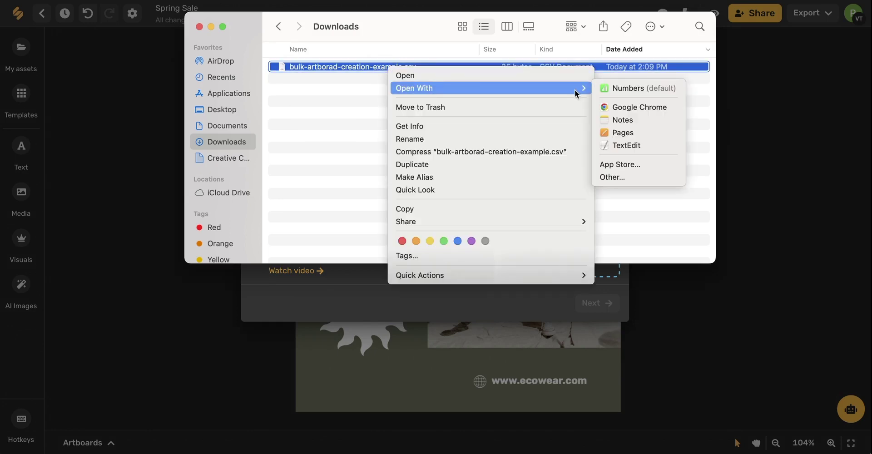
click(623, 148)
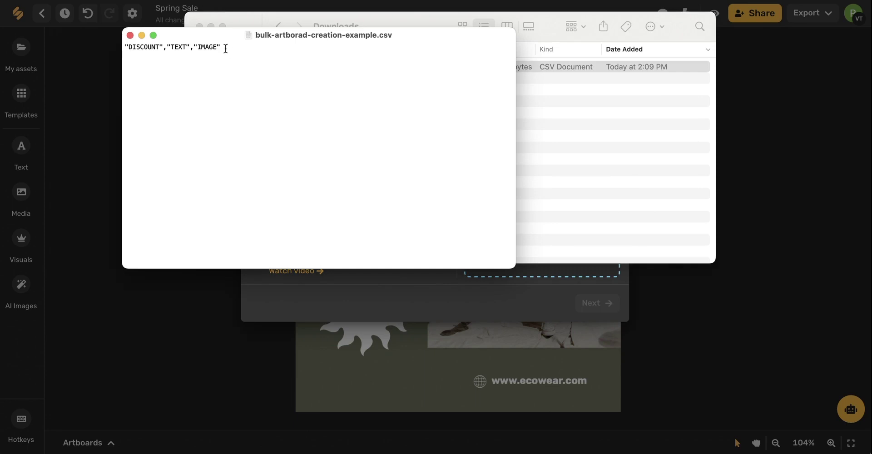
drag(224, 47, 118, 43)
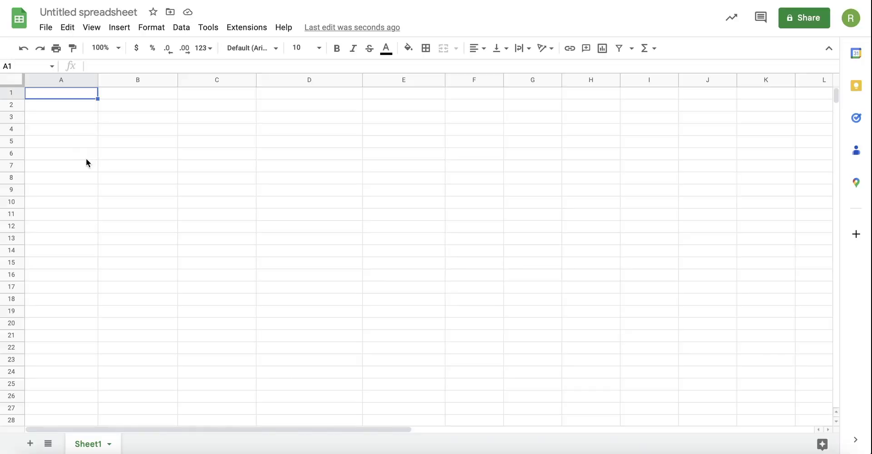
Paste the CSV header line into the new sheet and trim cell A1 down to DISCOUNT.
text("DISCOUNT","TEXT","IMAGE")
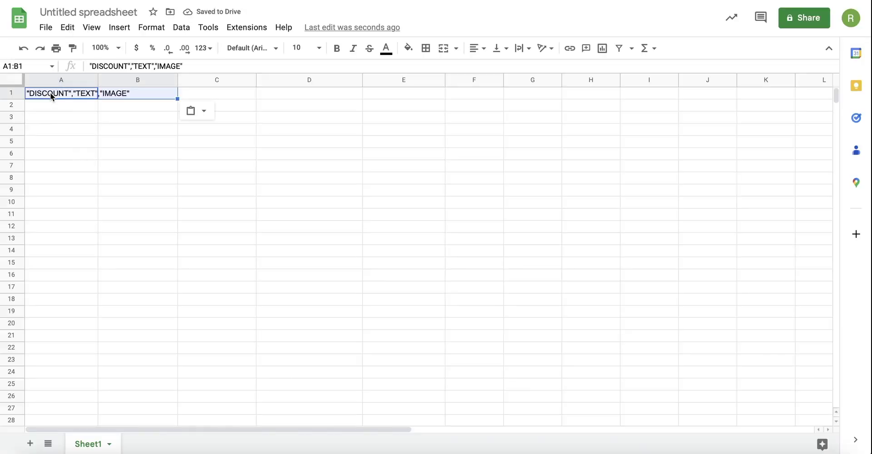
click(138, 165)
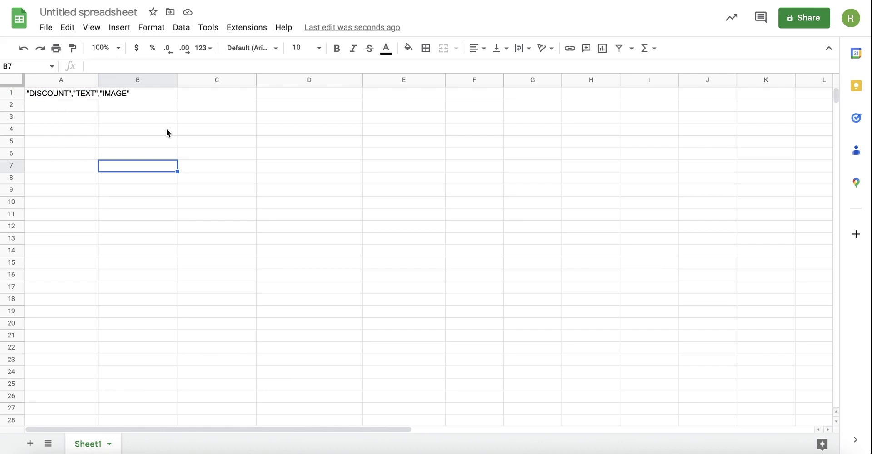
key(ctrl+Home)
key(Return)
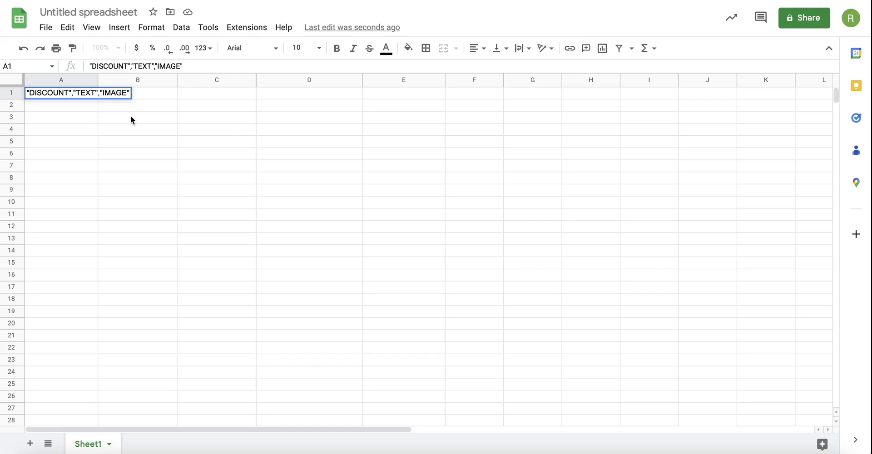
click(129, 94)
drag(129, 93, 71, 93)
key(BackSpace)
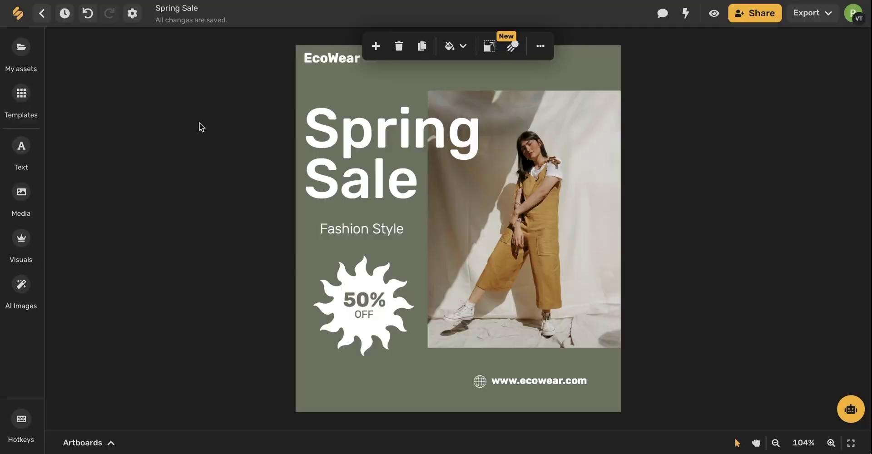
double_click(62, 104)
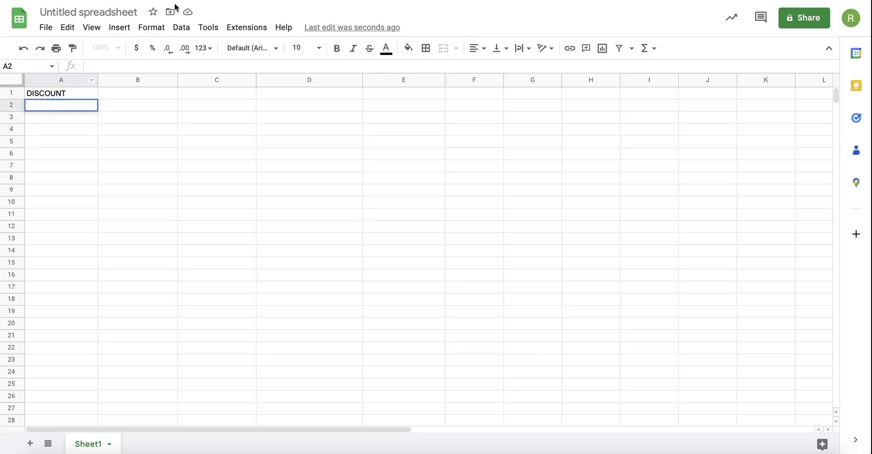
Enter the discounts 50%, 50%, 40%, 30%, 30%, 30% in cells A2 to A7.
text(50)
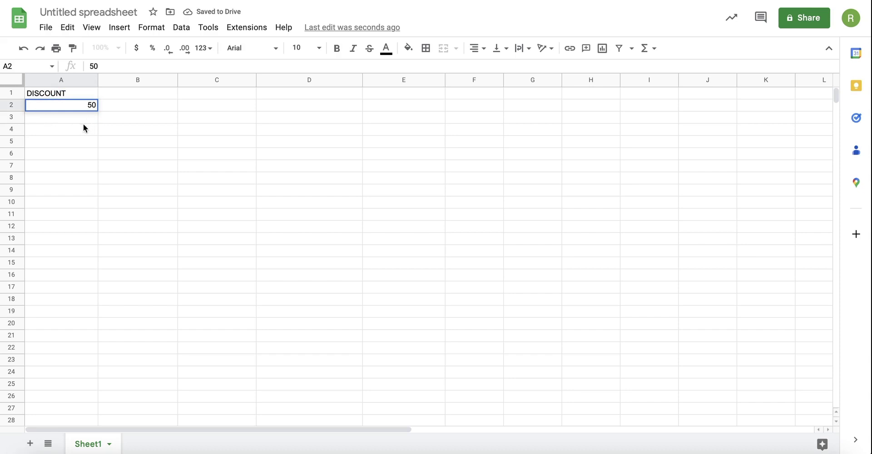
click(84, 121)
text(50%)
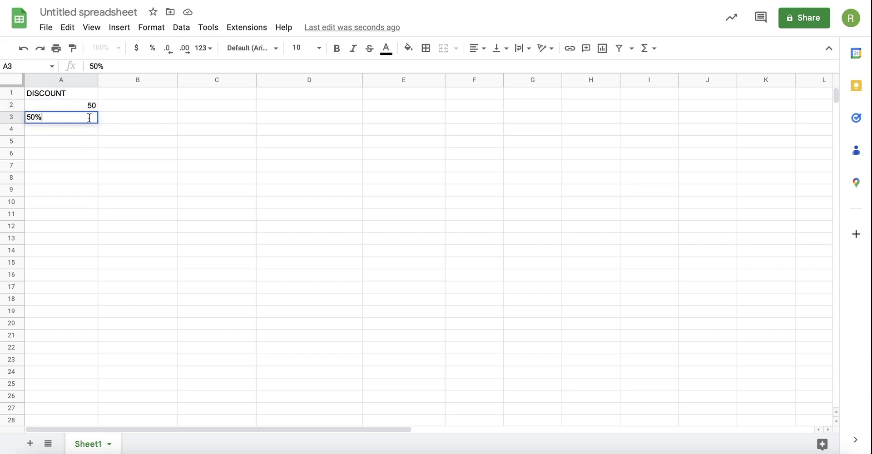
double_click(86, 105)
text(%)
click(87, 127)
text(40%)
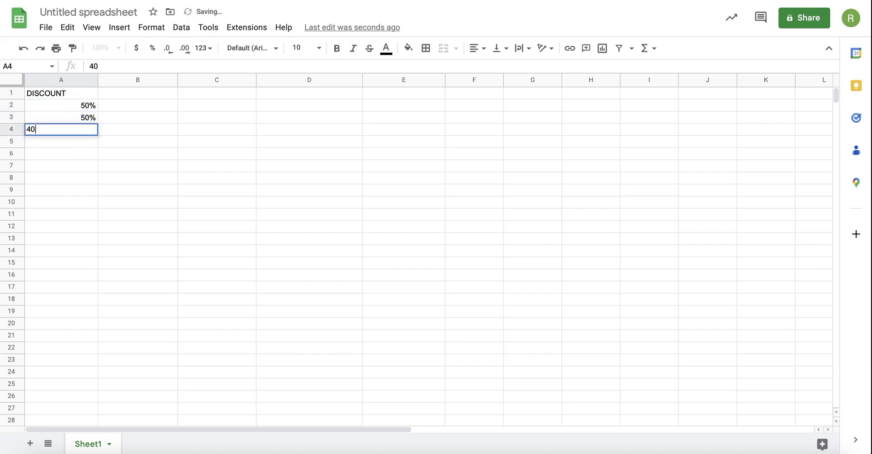
click(80, 141)
text(30%)
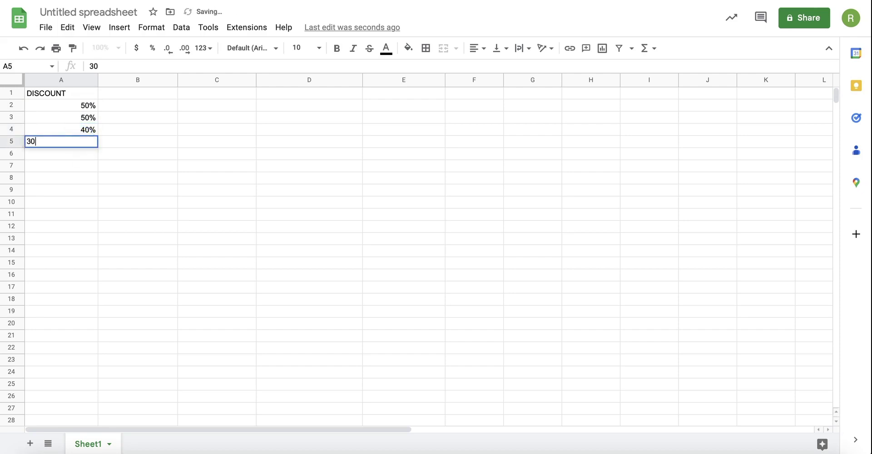
key(Return)
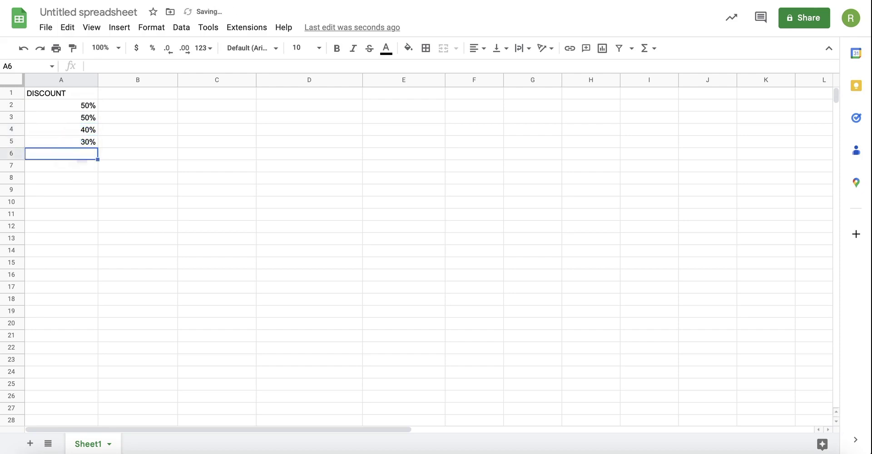
text(30%)
key(Return)
text(30%)
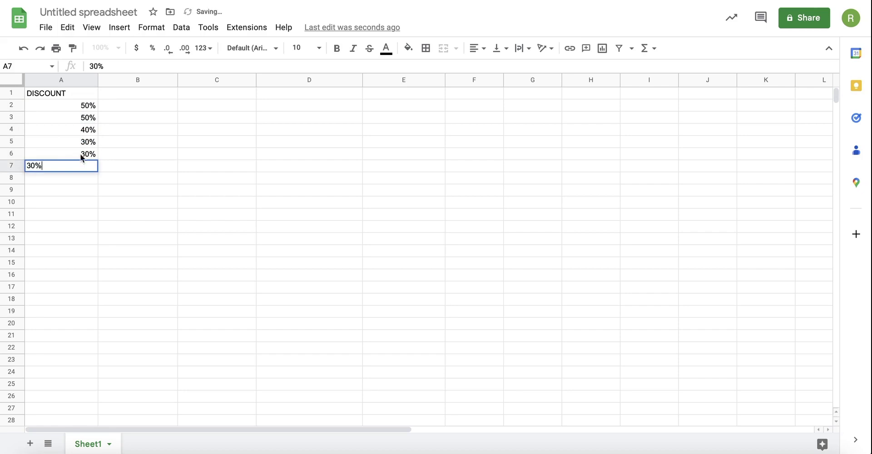
click(68, 191)
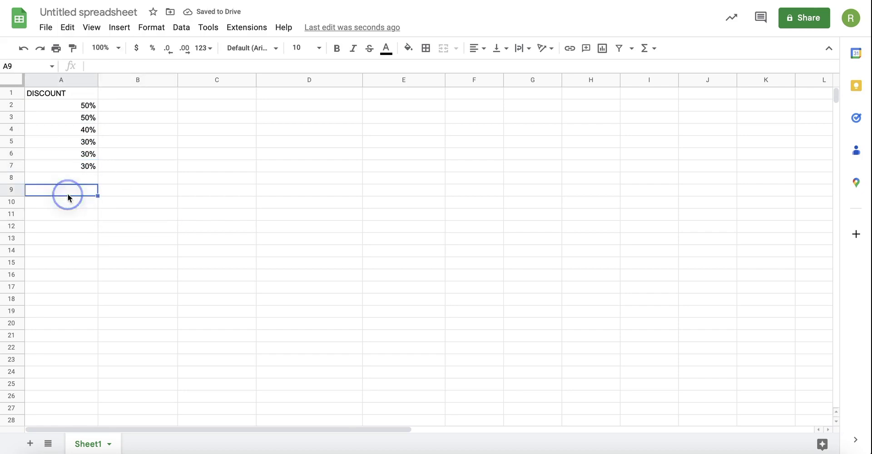
Download the sheet as a Comma Separated Values (.csv) file.
click(44, 28)
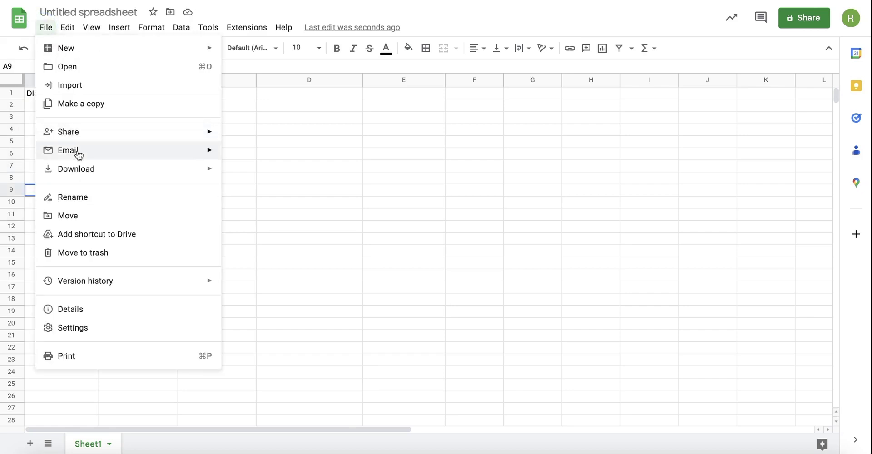
mouse_move(91, 168)
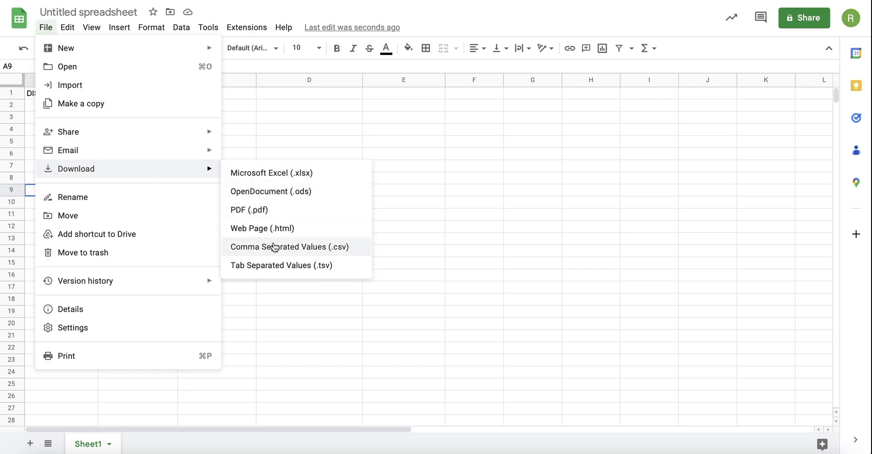
click(290, 249)
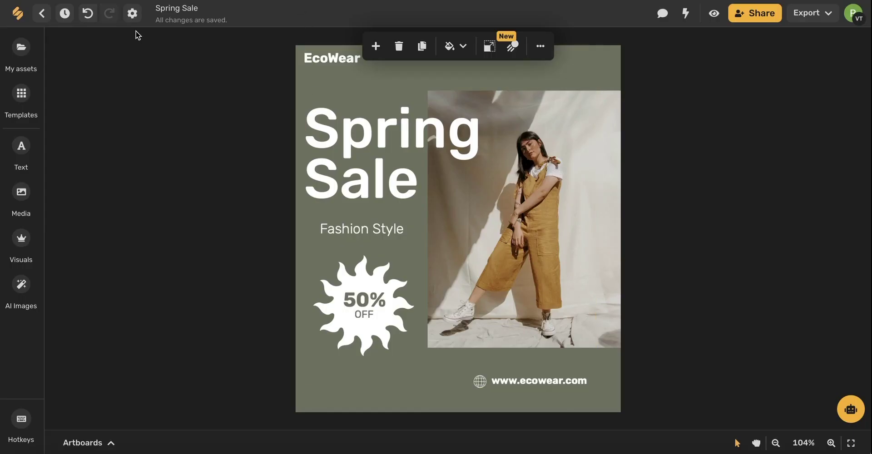
Upload Untitled spreadsheet - Sheet1.csv from Downloads into Bulk Artboard Creation.
click(132, 13)
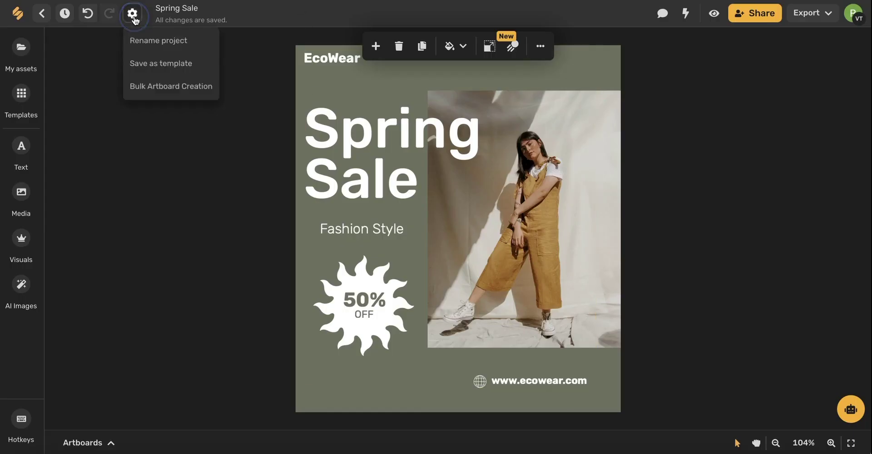
click(160, 90)
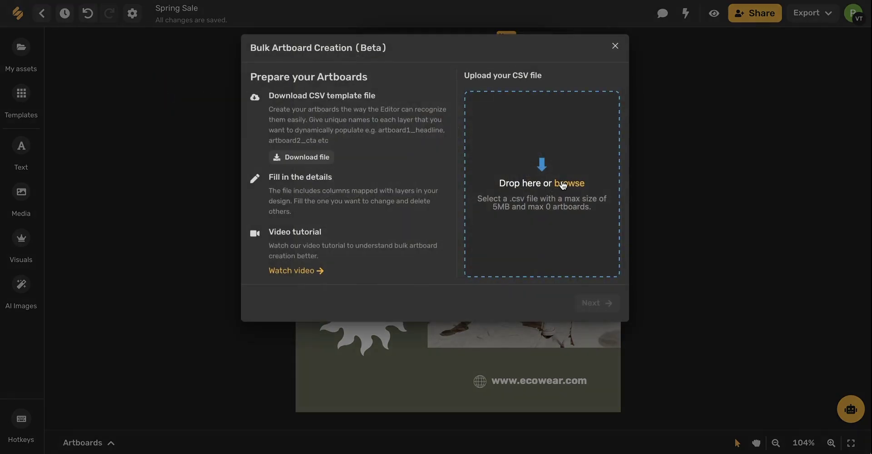
click(528, 179)
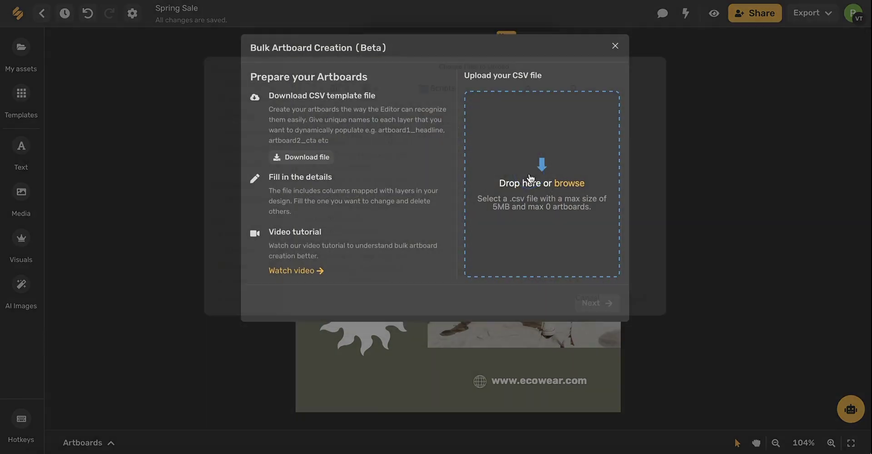
click(313, 148)
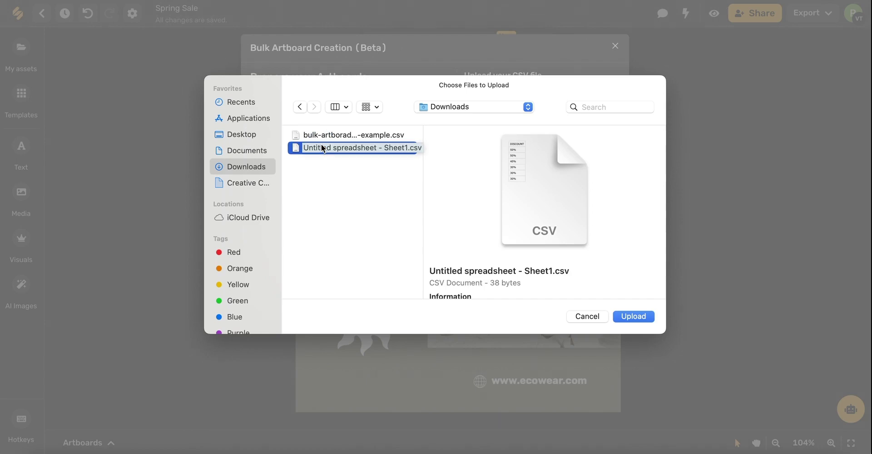
double_click(320, 145)
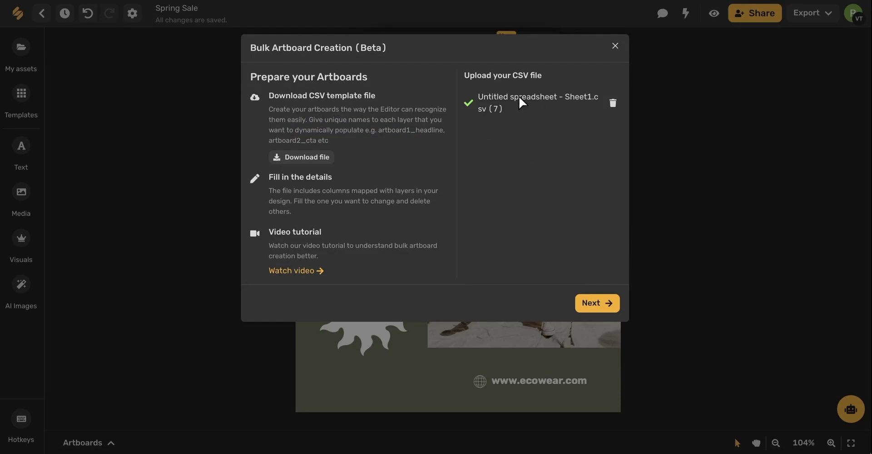
Generate the artboards from the CSV and check that artboards 2–7 show 50%, 40% and 30% badges.
click(593, 303)
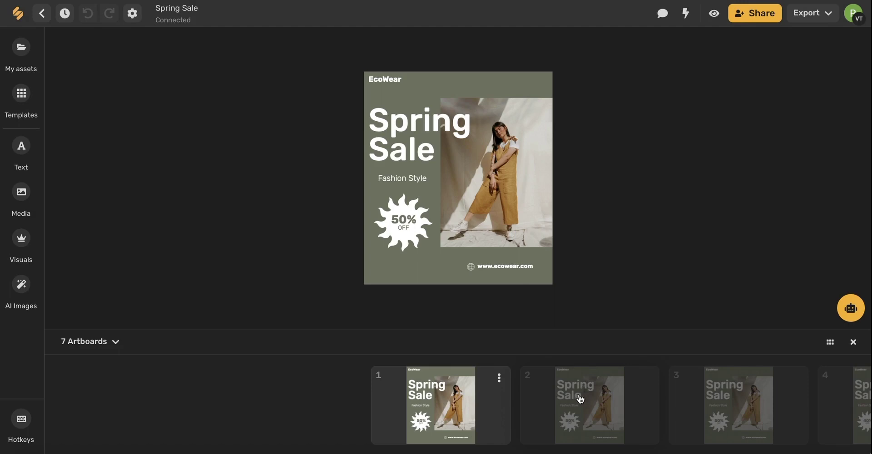
click(554, 416)
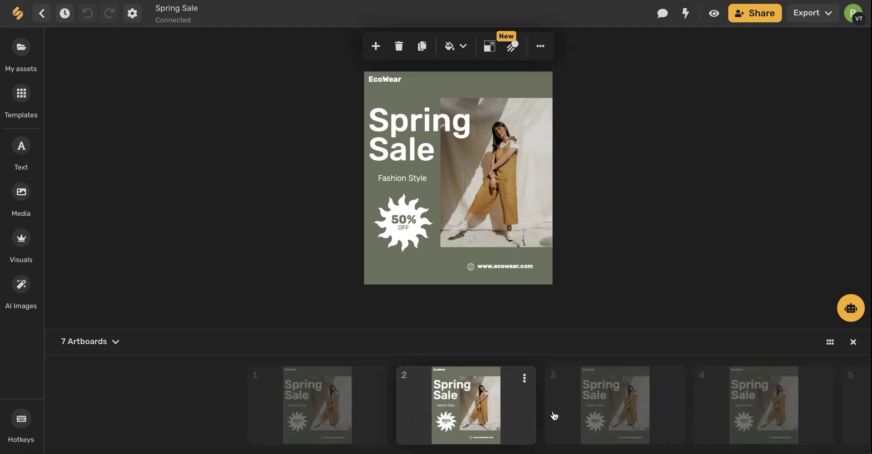
click(541, 417)
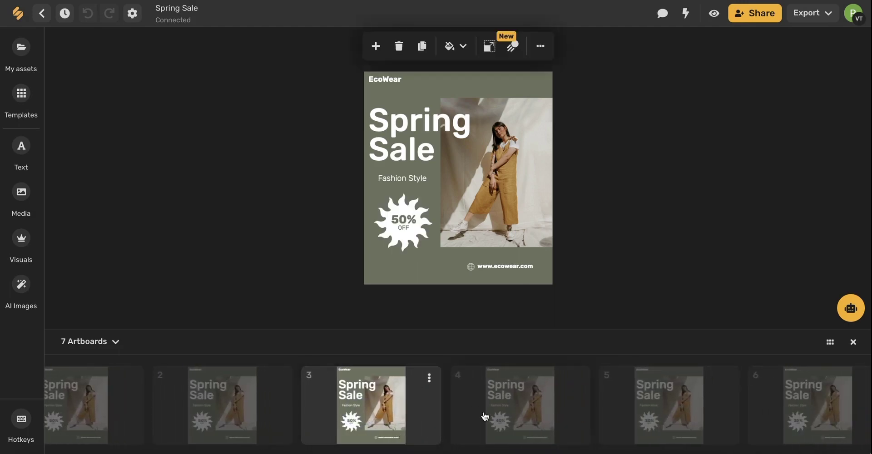
click(513, 410)
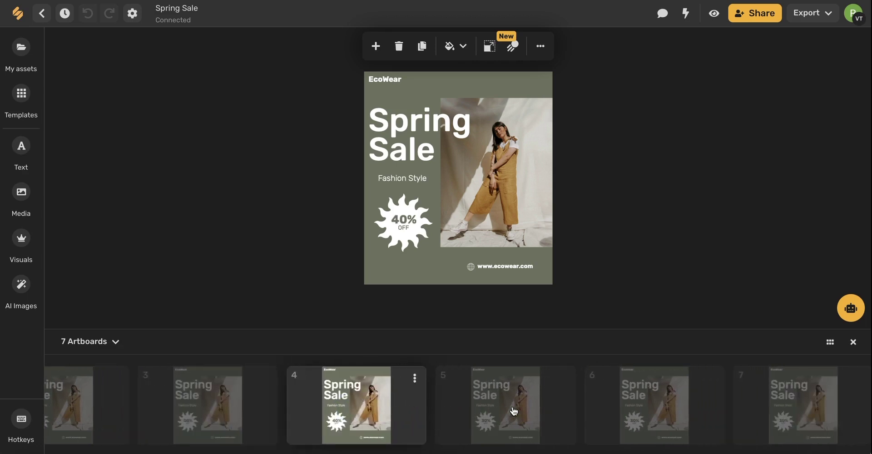
click(480, 414)
click(467, 411)
click(414, 411)
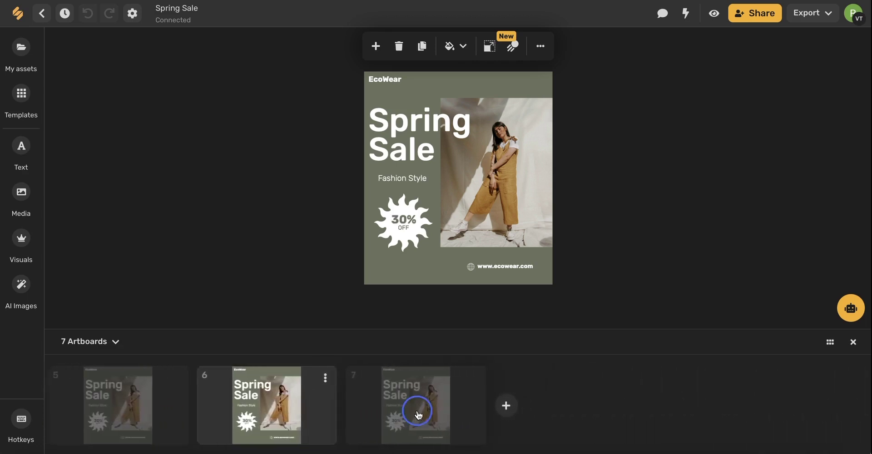